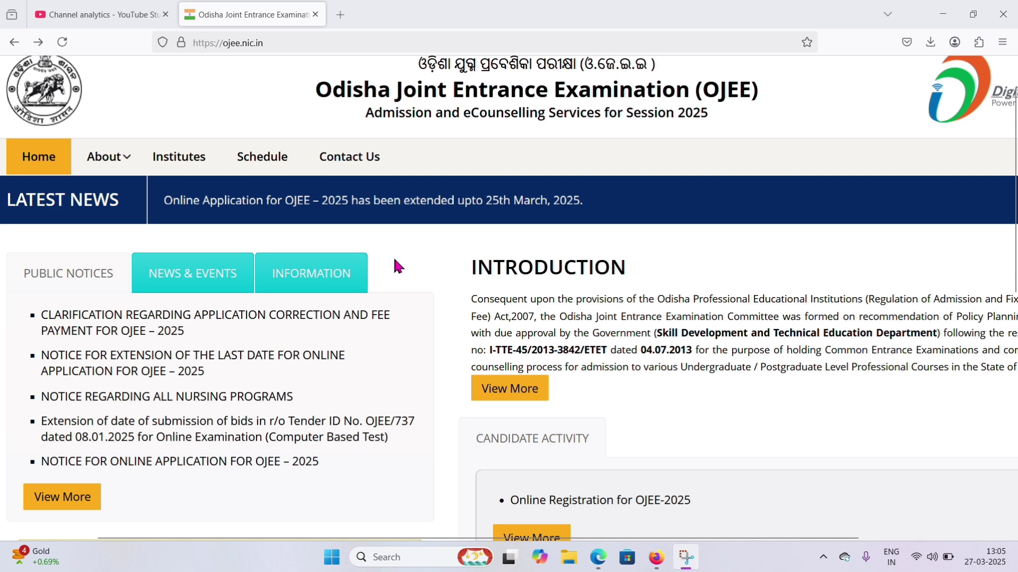
# Step: Open the public notice clarifying application correction and fee payment for OJEE – 2025 and read it
pyautogui.hscroll(-4, 393, 260)
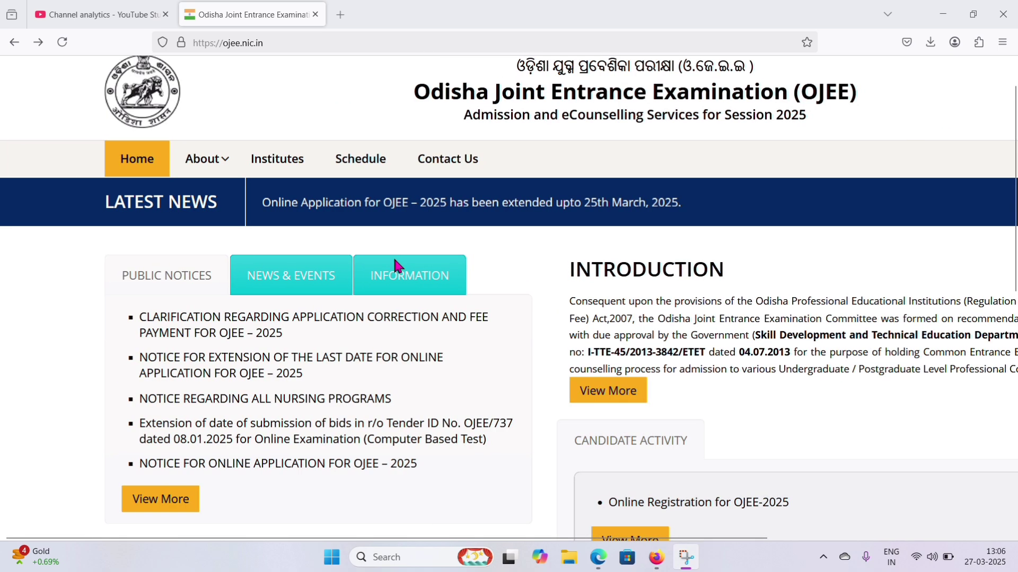
pyautogui.scroll(2, 393, 265)
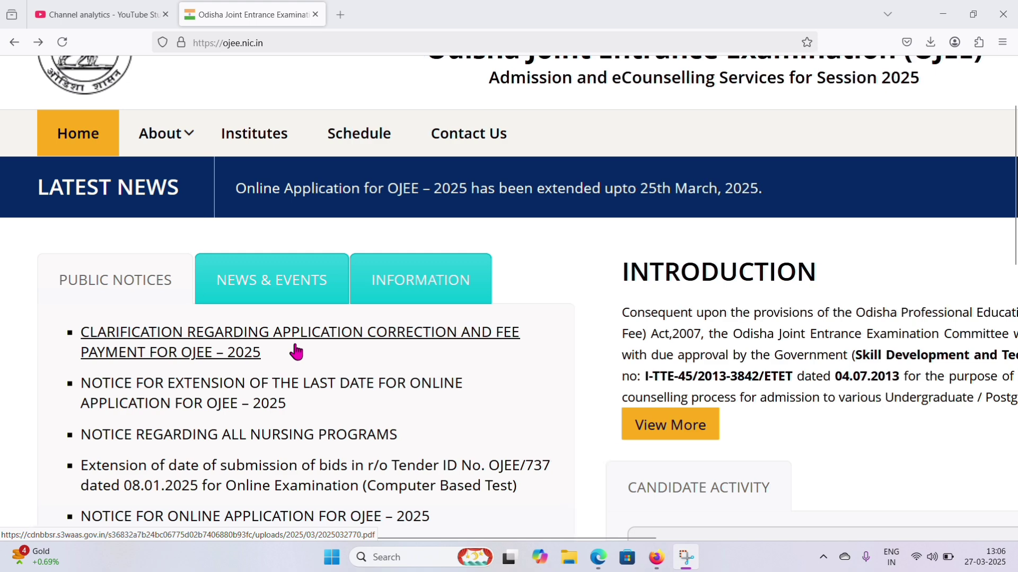
pyautogui.hscroll(-2, 292, 352)
pyautogui.hscroll(2, 318, 344)
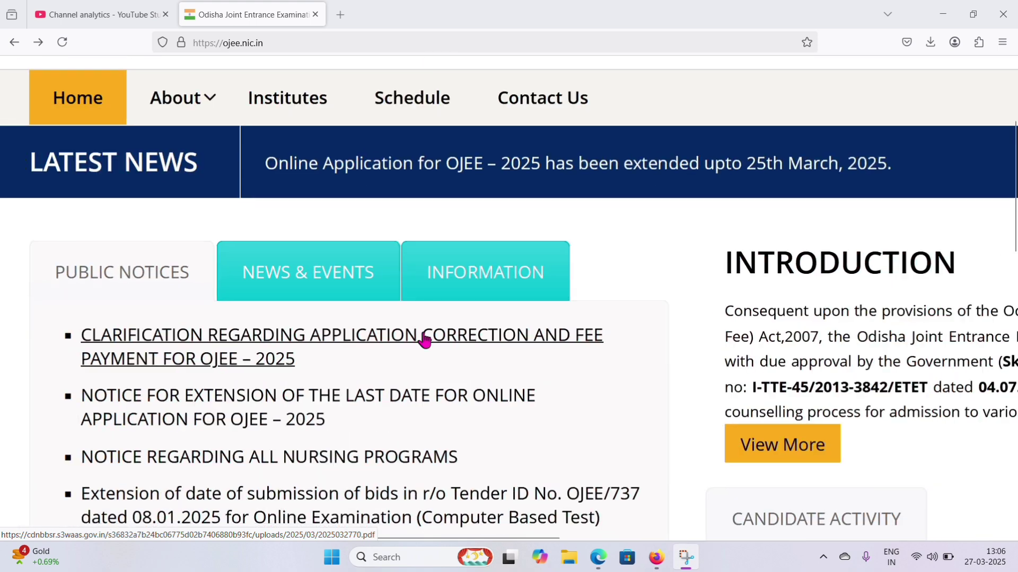
pyautogui.scroll(-2, 413, 350)
pyautogui.scroll(-1, 267, 408)
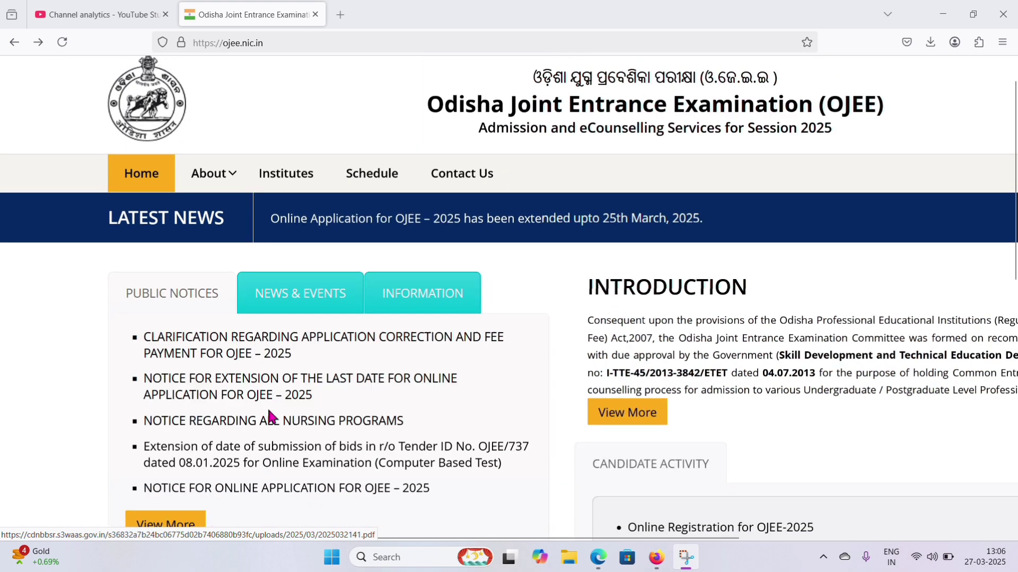
pyautogui.click(247, 350)
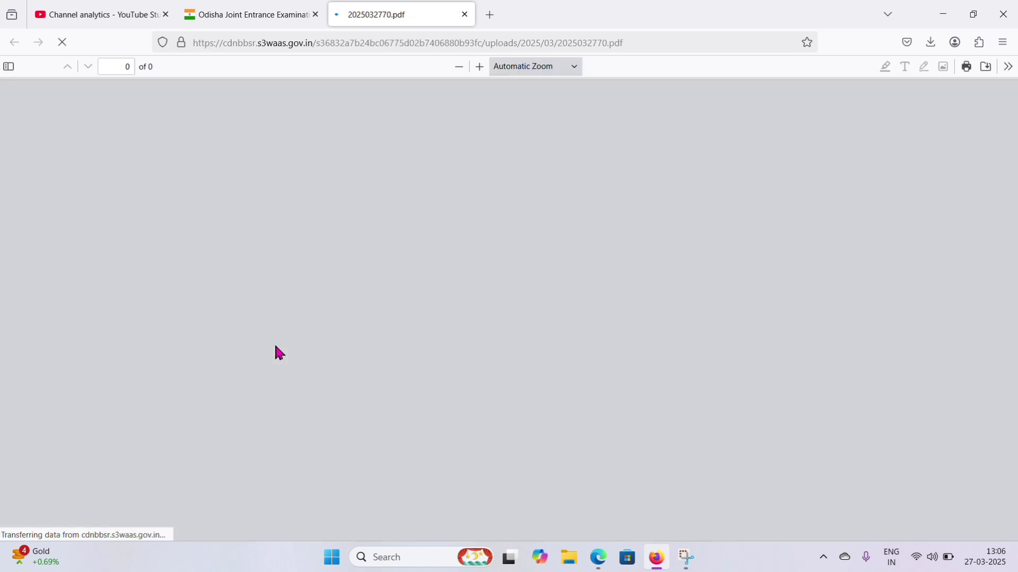
pyautogui.scroll(-3, 448, 322)
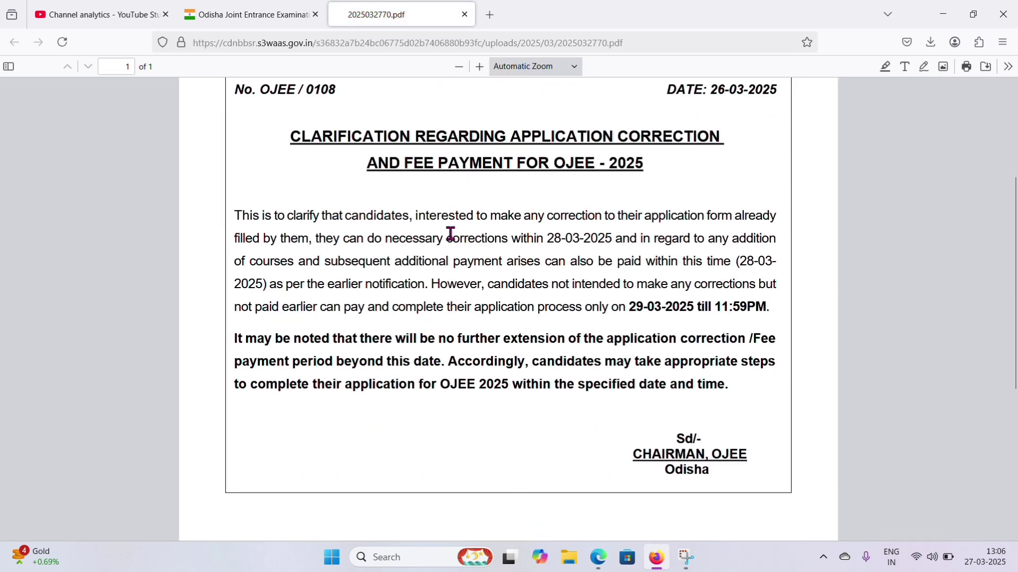
pyautogui.scroll(-1, 548, 261)
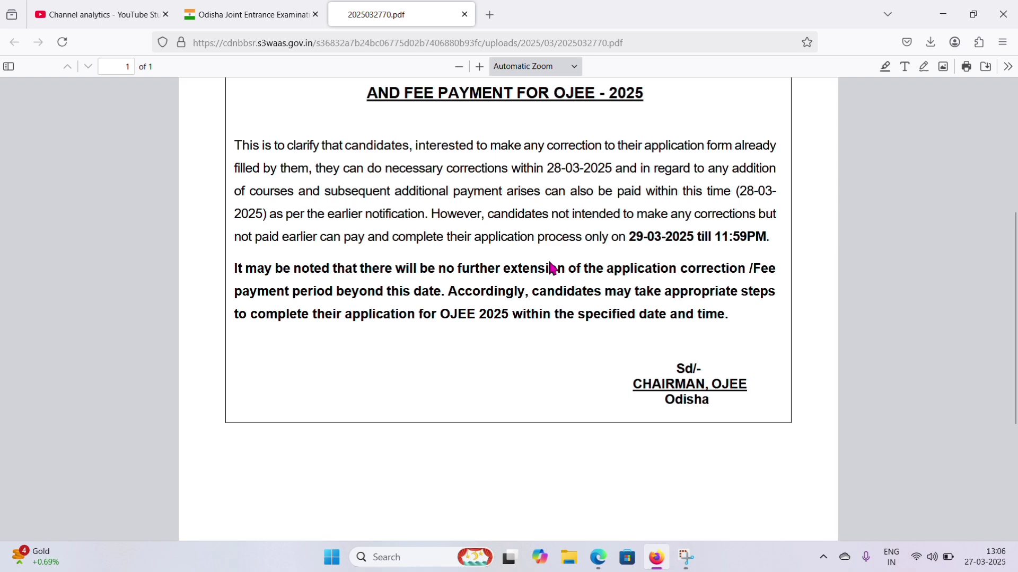
pyautogui.scroll(1, 555, 300)
pyautogui.scroll(2, 530, 366)
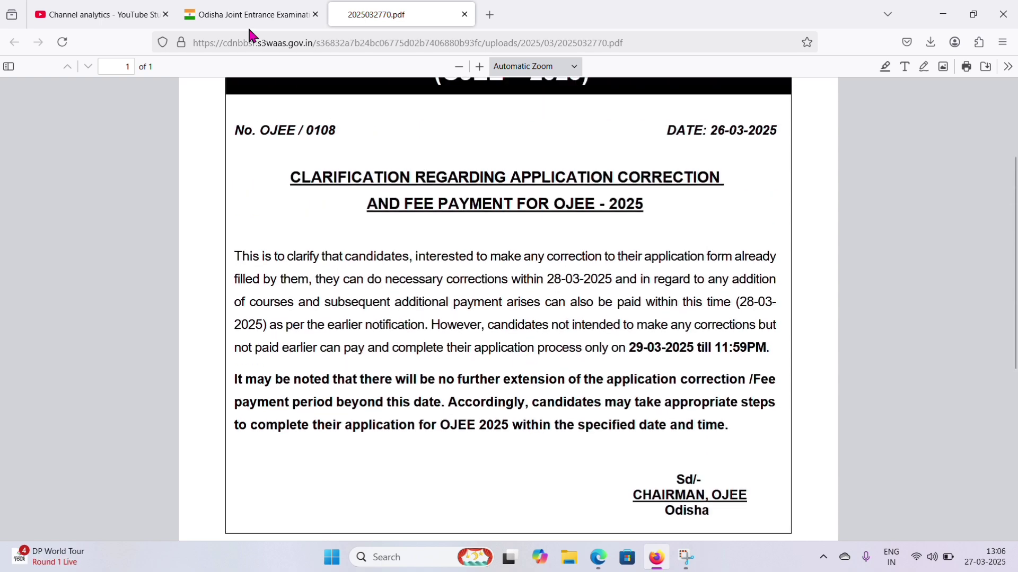
# Step: Return to the OJEE home page, check the About OJEE introduction, and open Online Registration for OJEE-2025
pyautogui.click(229, 13)
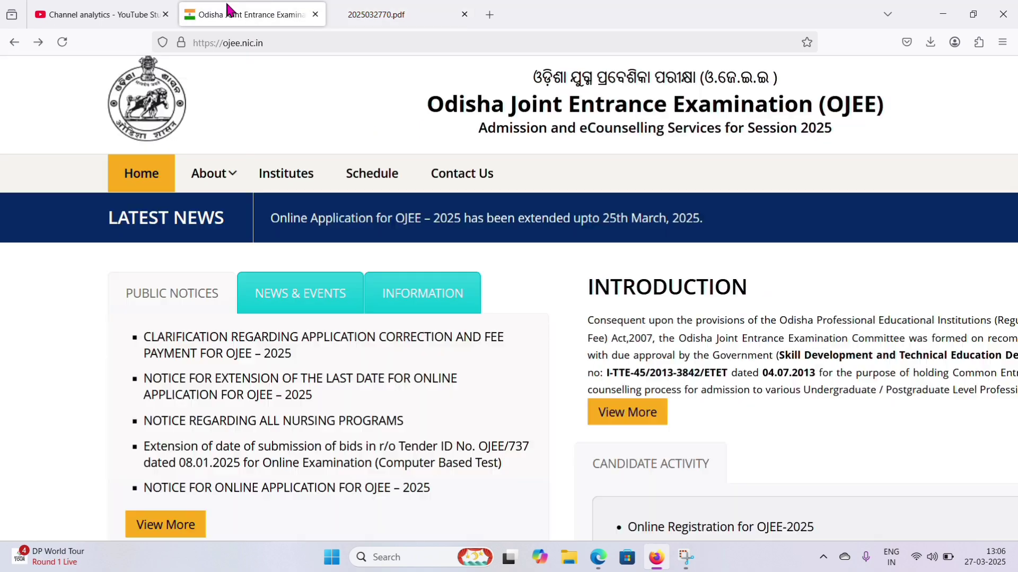
pyautogui.hotkey('ctrl', '-')
pyautogui.hotkey('ctrl', '-')
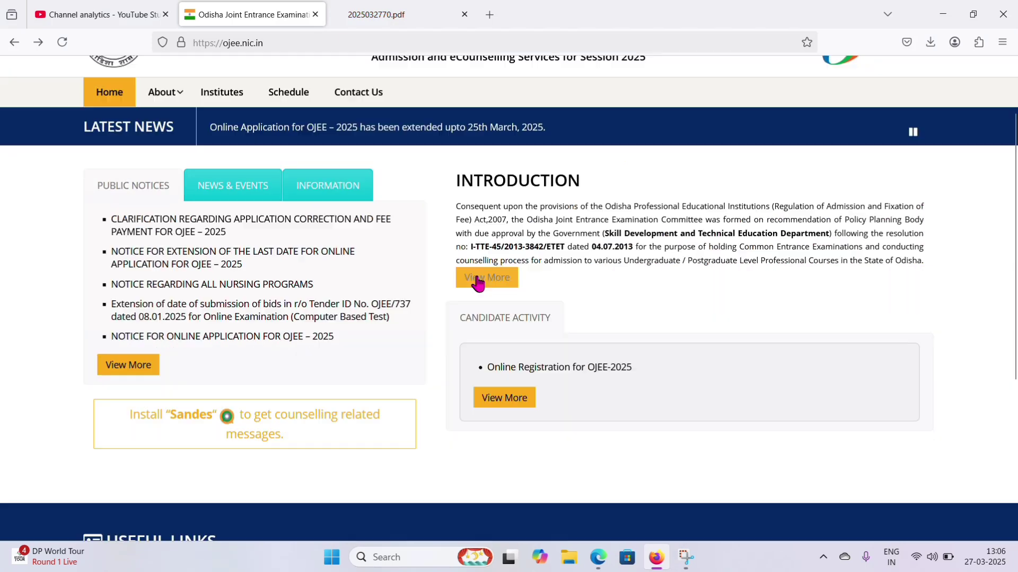
pyautogui.click(477, 282)
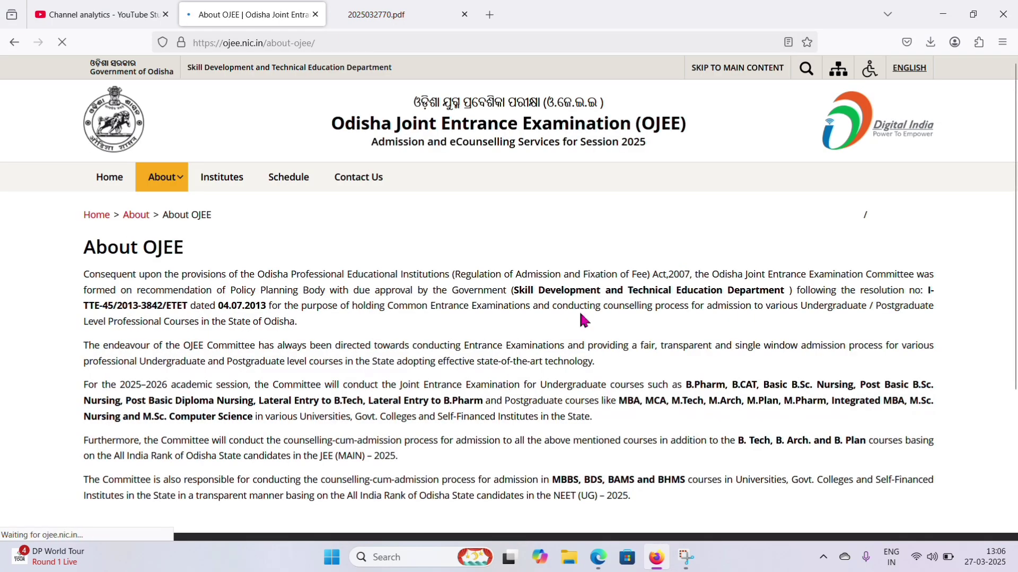
pyautogui.click(109, 182)
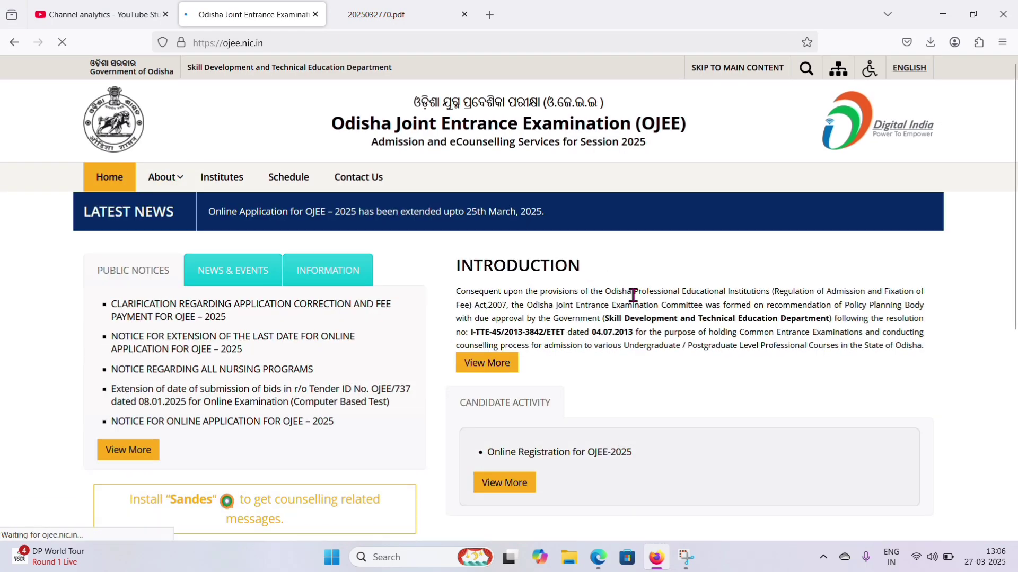
pyautogui.click(551, 451)
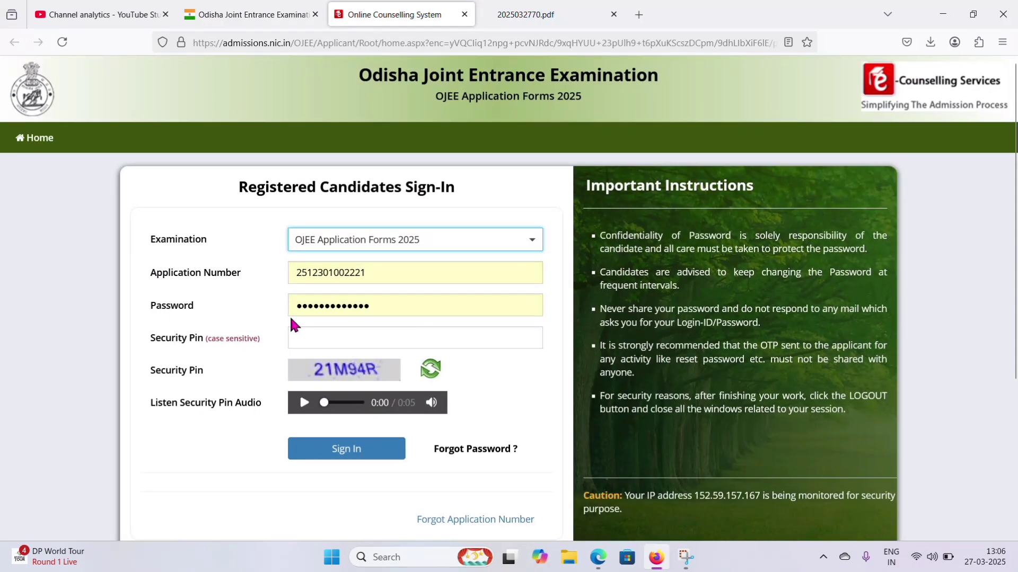
# Step: Enter the displayed security pin and sign in as a registered candidate for OJEE Application Forms 2025
pyautogui.click(374, 341)
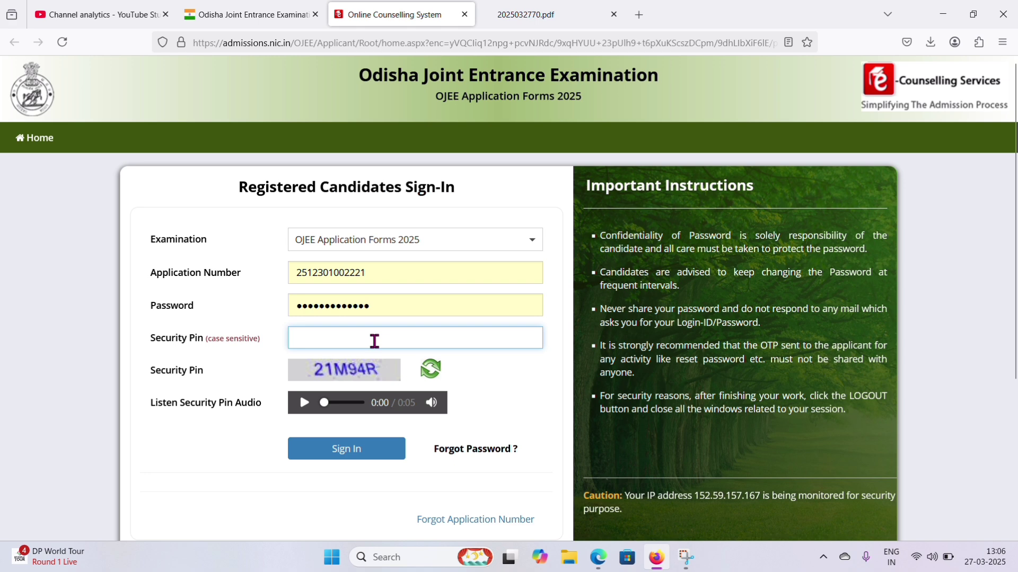
pyautogui.scroll(-1, 375, 341)
pyautogui.write('21M94R')
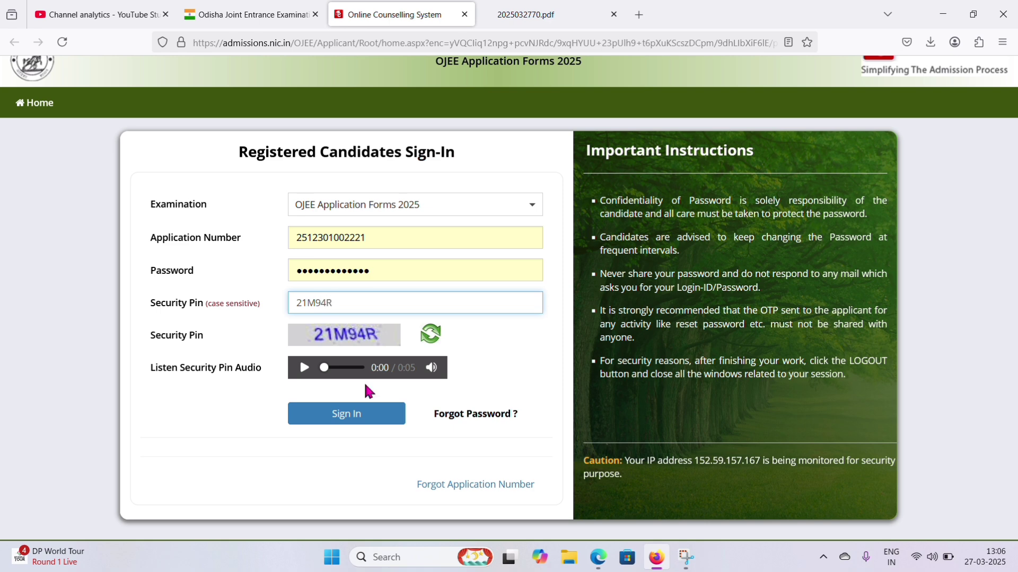
pyautogui.scroll(-1, 382, 356)
pyautogui.scroll(-2, 383, 356)
pyautogui.scroll(4, 383, 356)
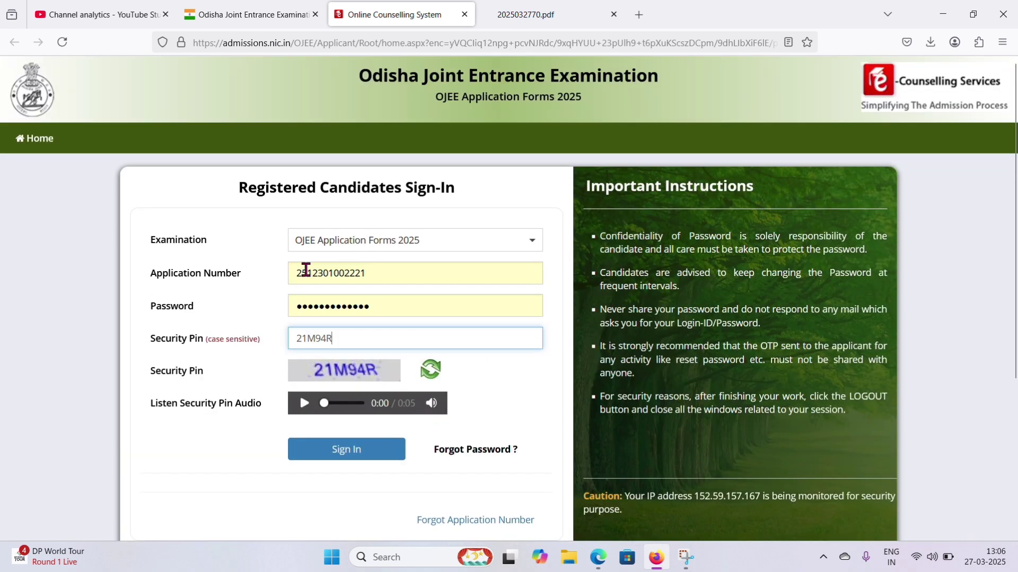
pyautogui.scroll(-1, 425, 414)
pyautogui.click(365, 402)
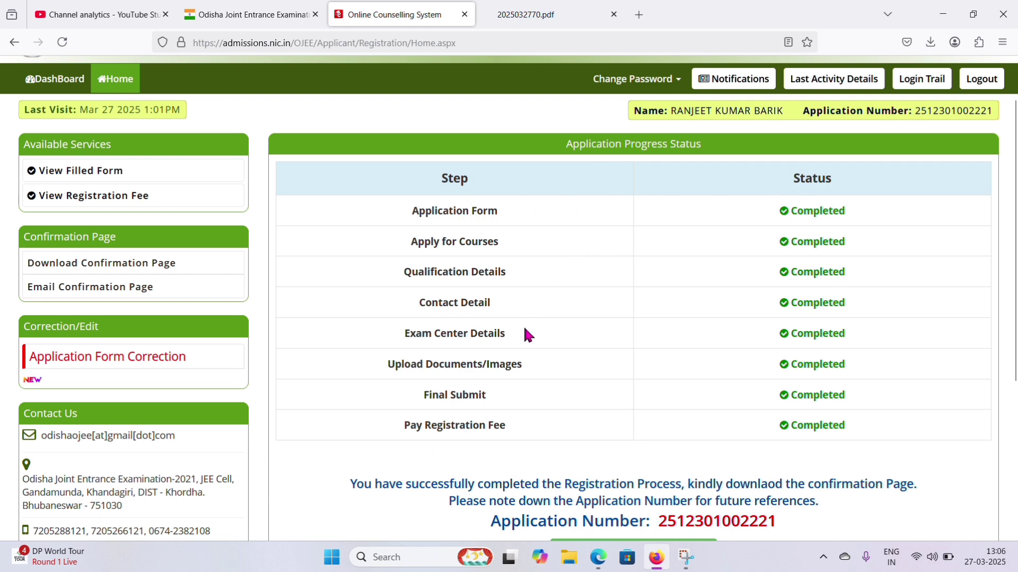
# Step: Review the application progress status and open Application Form Correction
pyautogui.scroll(5, 525, 329)
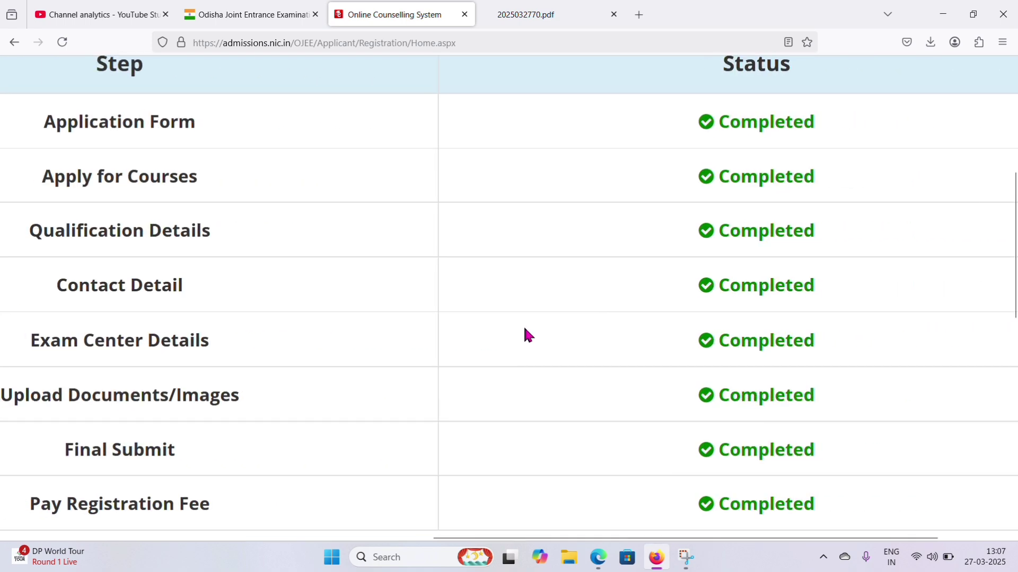
pyautogui.scroll(-2, 524, 329)
pyautogui.scroll(-1, 524, 328)
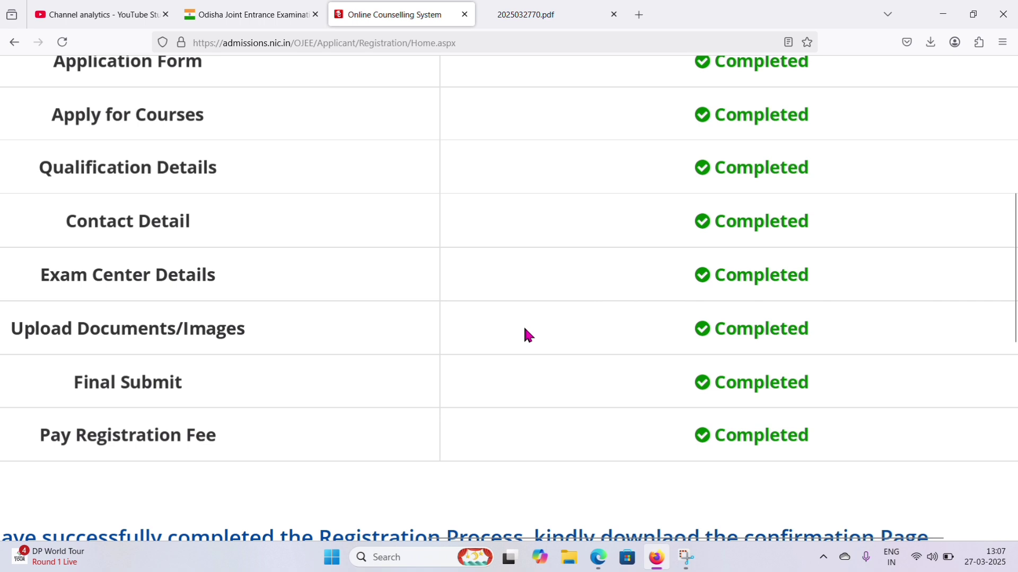
pyautogui.scroll(-3, 526, 330)
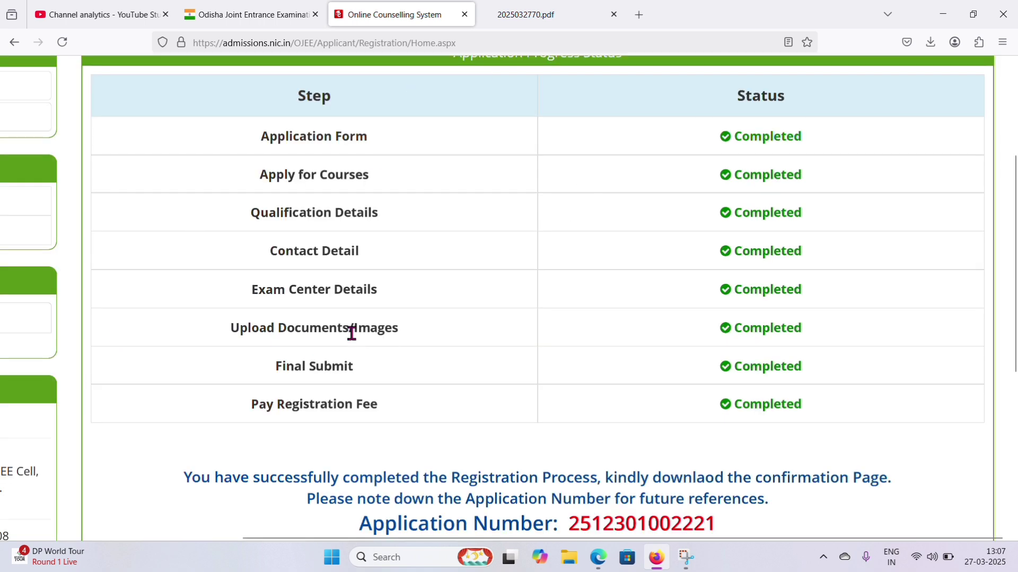
pyautogui.scroll(-3, 351, 332)
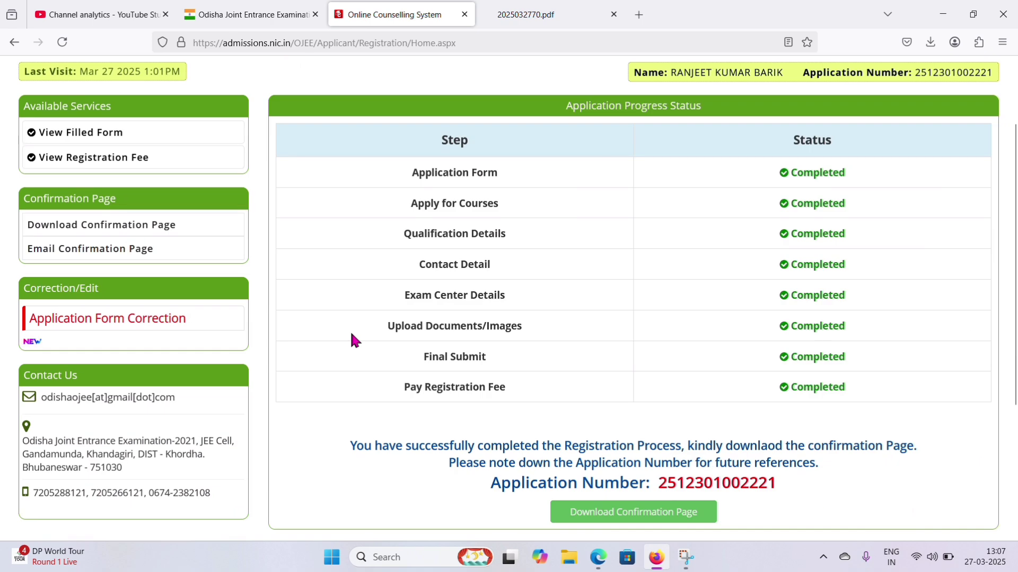
pyautogui.scroll(4, 141, 291)
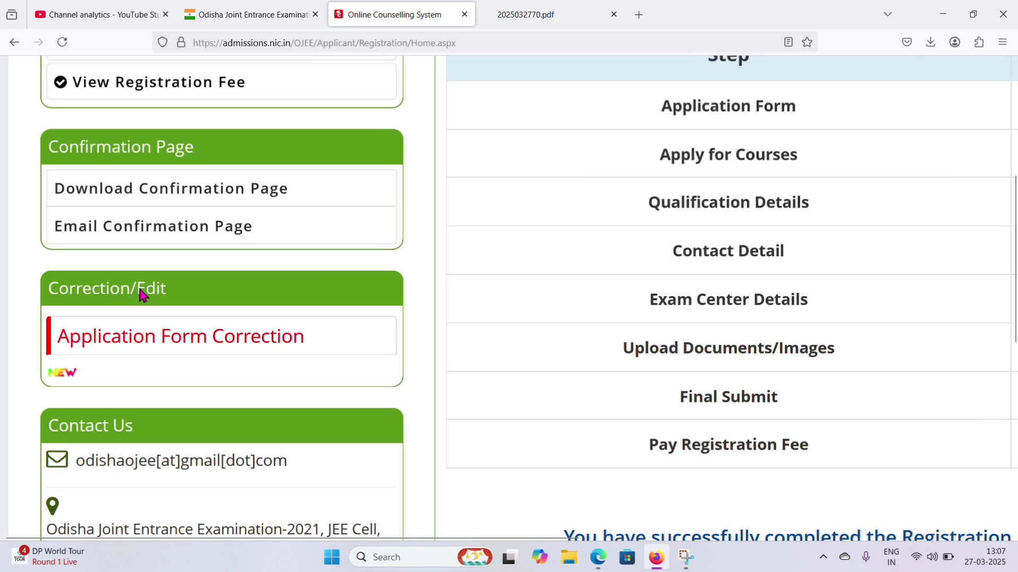
pyautogui.scroll(4, 141, 292)
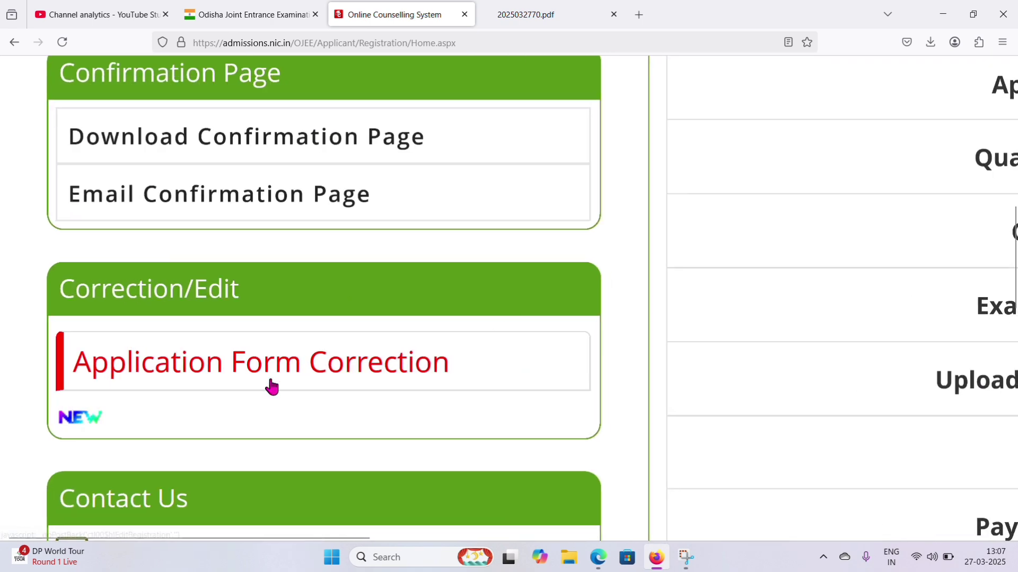
pyautogui.click(161, 366)
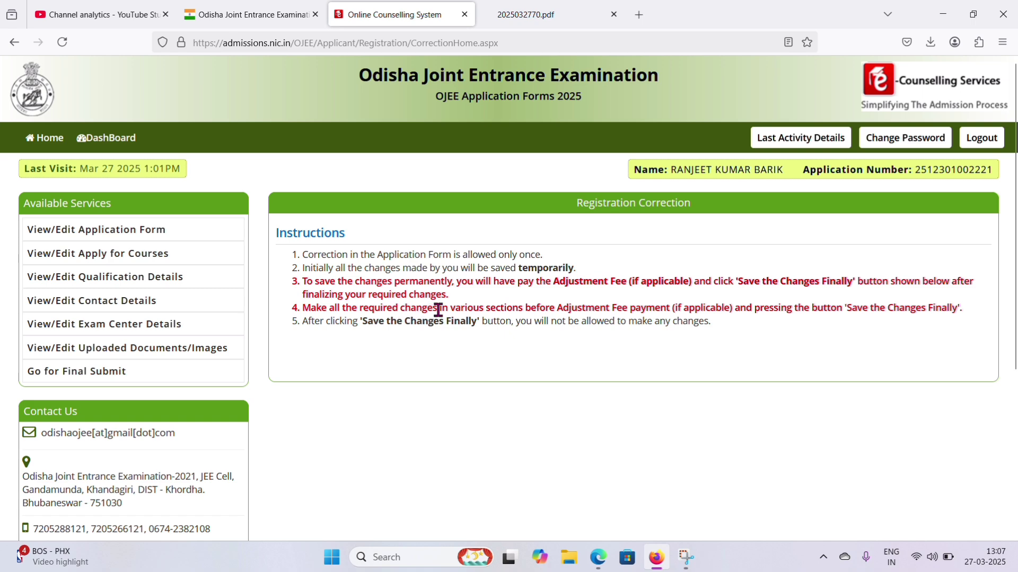
# Step: Read the registration correction instructions and open the application form for viewing and editing
pyautogui.scroll(1, 438, 310)
pyautogui.scroll(2, 451, 307)
pyautogui.scroll(-3, 451, 307)
pyautogui.scroll(-5, 643, 301)
pyautogui.scroll(3, 645, 301)
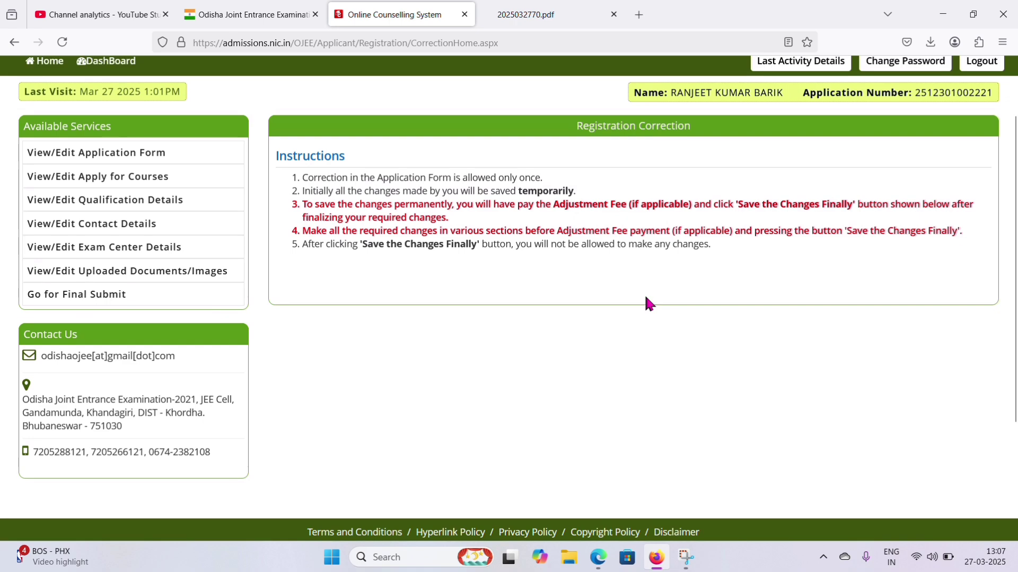
pyautogui.scroll(1, 645, 301)
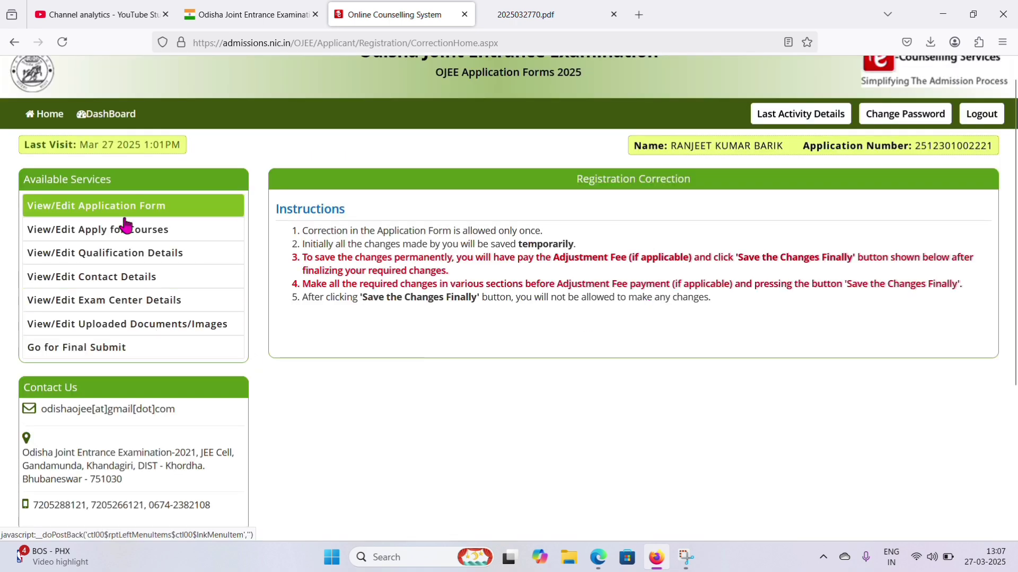
pyautogui.scroll(3, 125, 225)
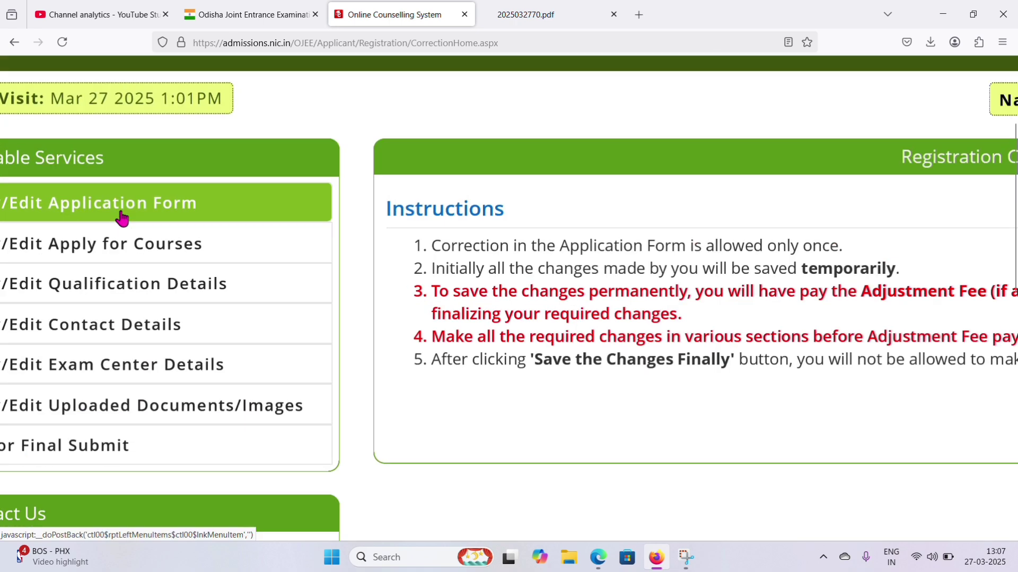
pyautogui.scroll(-2, 122, 218)
pyautogui.click(83, 208)
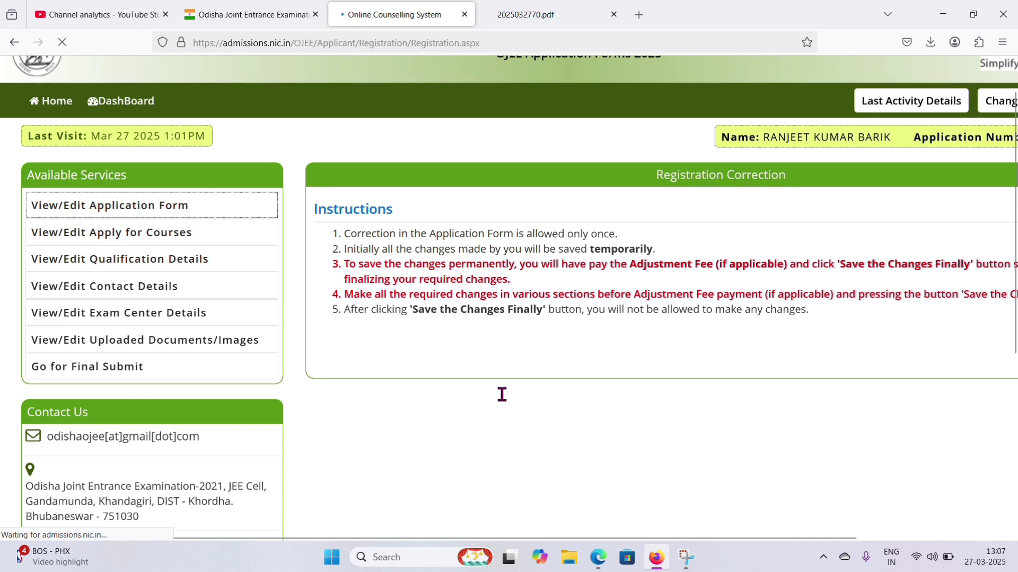
pyautogui.scroll(1, 502, 394)
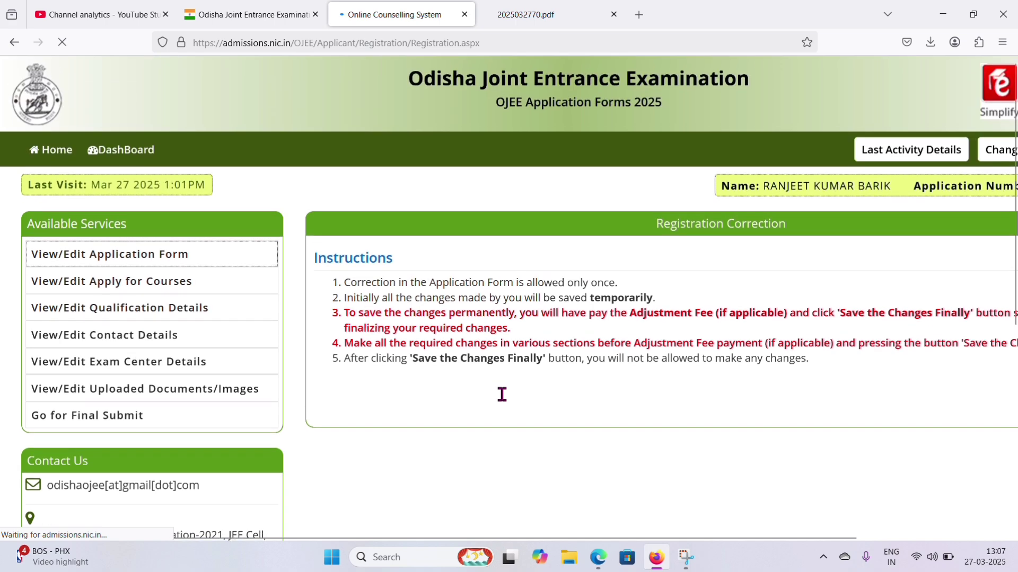
pyautogui.scroll(-2, 269, 272)
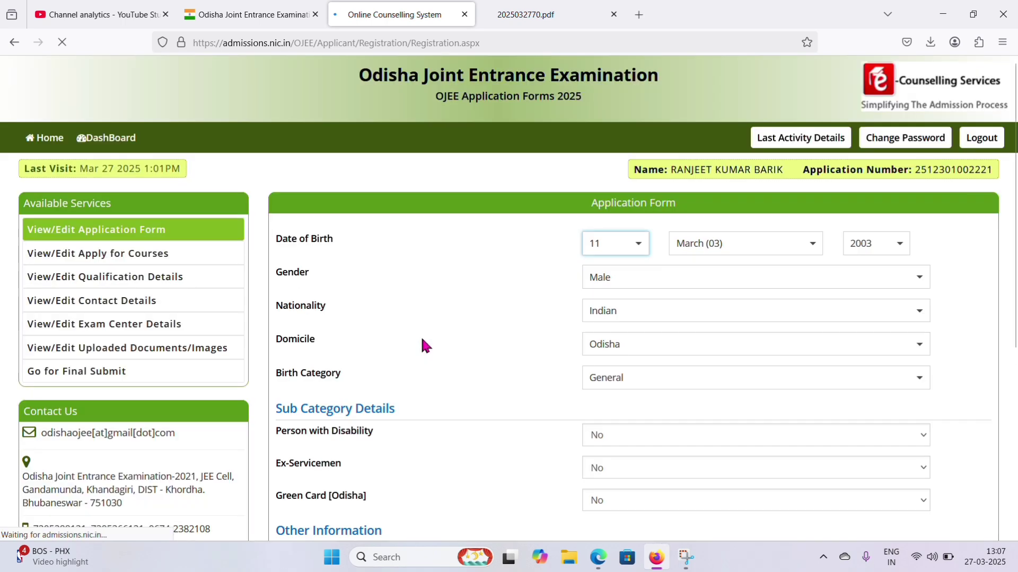
# Step: Examine the application form's personal details, sub category details and annual family income fields
pyautogui.scroll(-1, 426, 347)
pyautogui.scroll(-2, 422, 341)
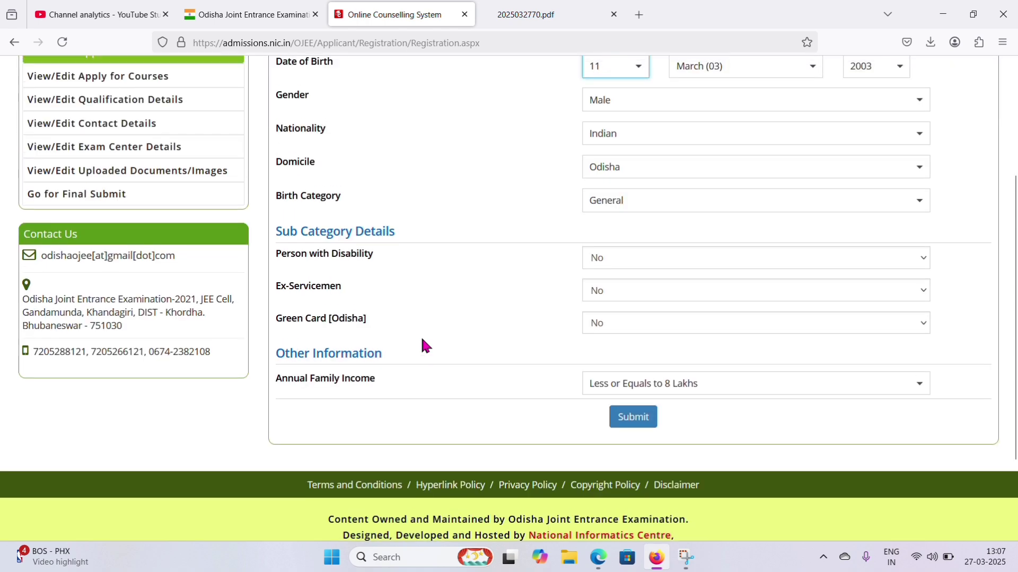
pyautogui.scroll(3, 422, 341)
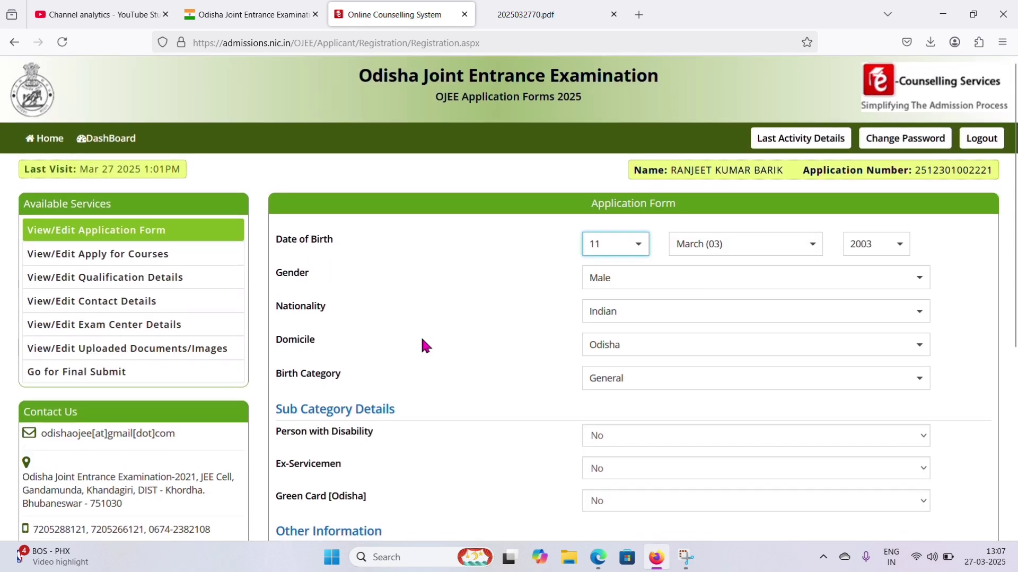
pyautogui.scroll(-1, 421, 340)
pyautogui.scroll(-2, 421, 340)
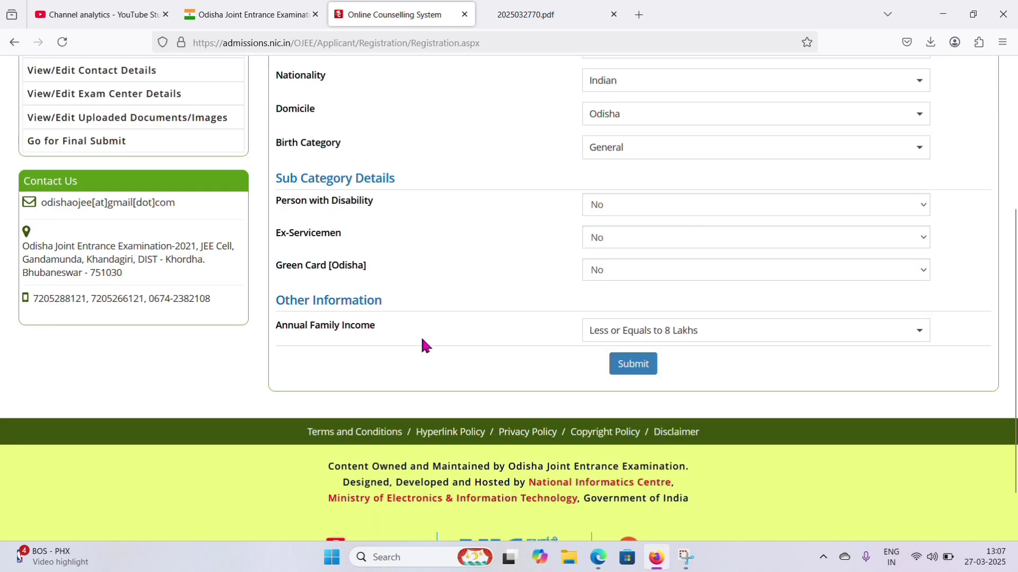
pyautogui.scroll(2, 422, 345)
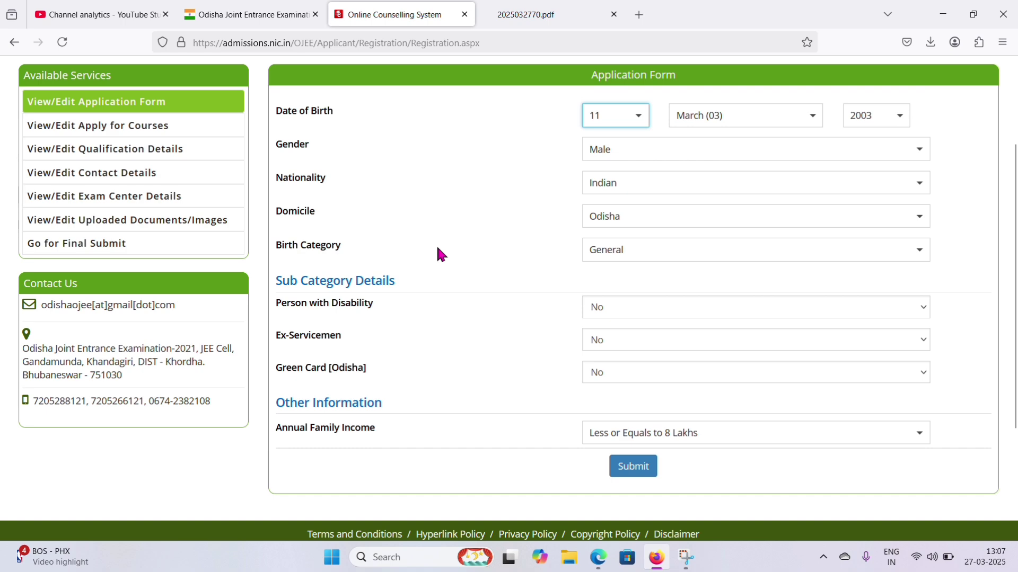
pyautogui.scroll(2, 463, 250)
pyautogui.scroll(-1, 460, 324)
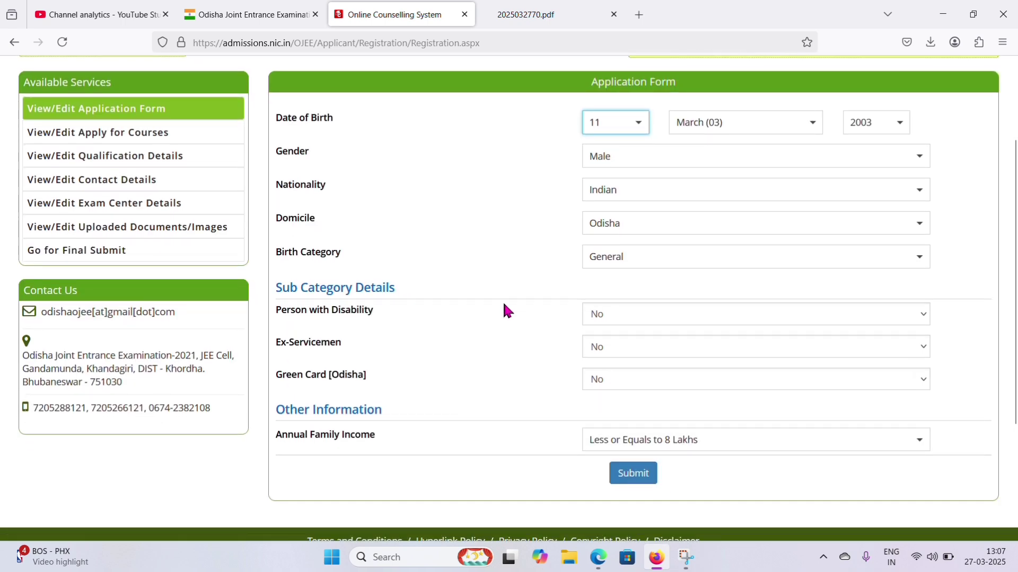
# Step: Open the exam center details section to review the states and cities chosen for the exam
pyautogui.scroll(2, 432, 364)
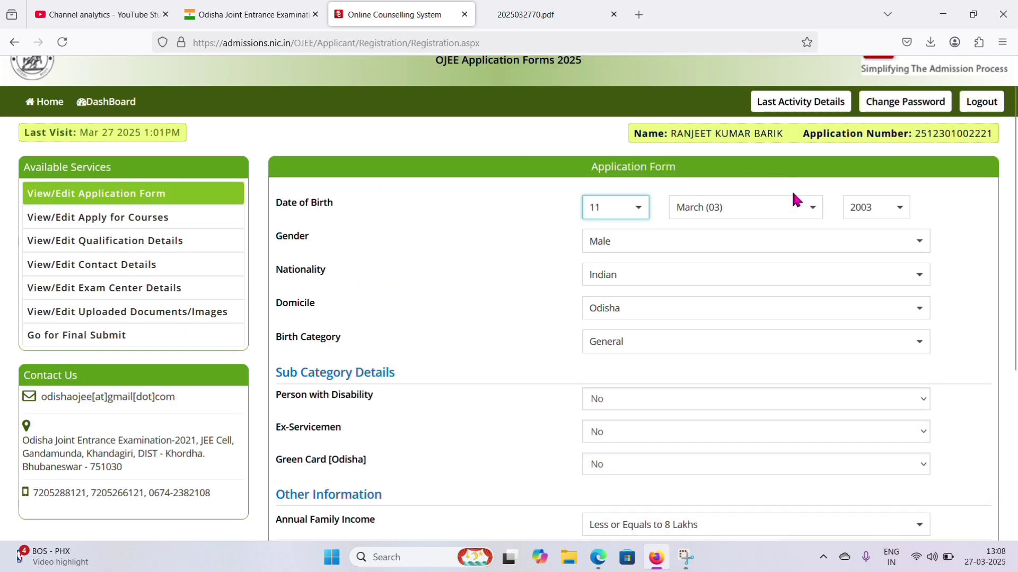
pyautogui.scroll(-1, 456, 268)
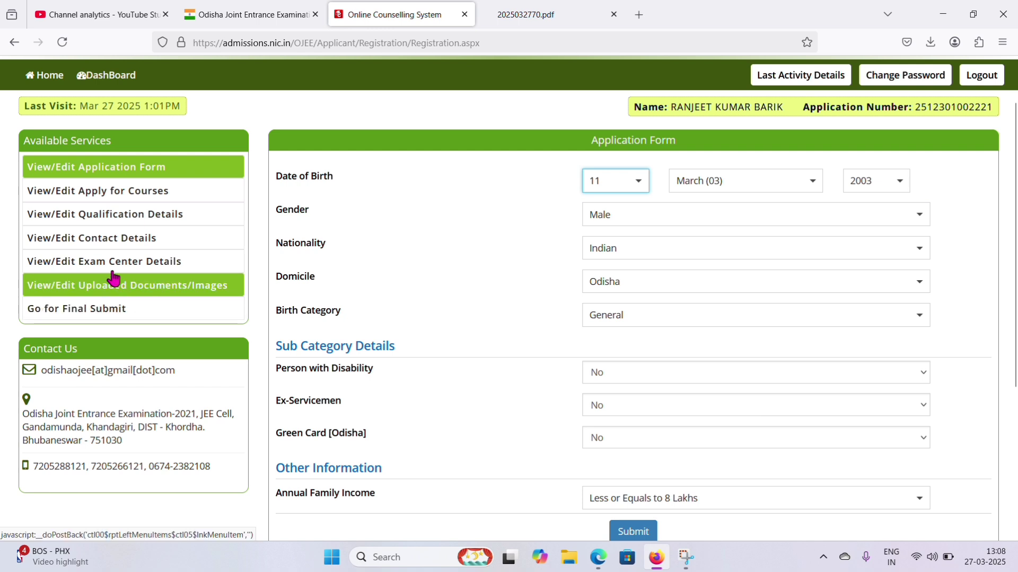
pyautogui.click(137, 261)
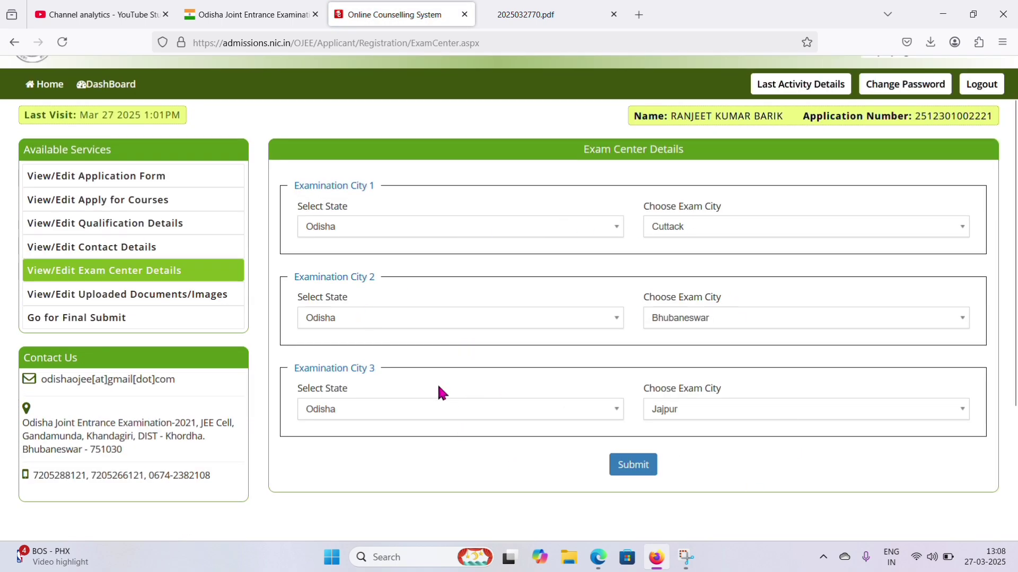
# Step: Open the uploaded documents and images section to review its photograph and signature entries
pyautogui.click(159, 295)
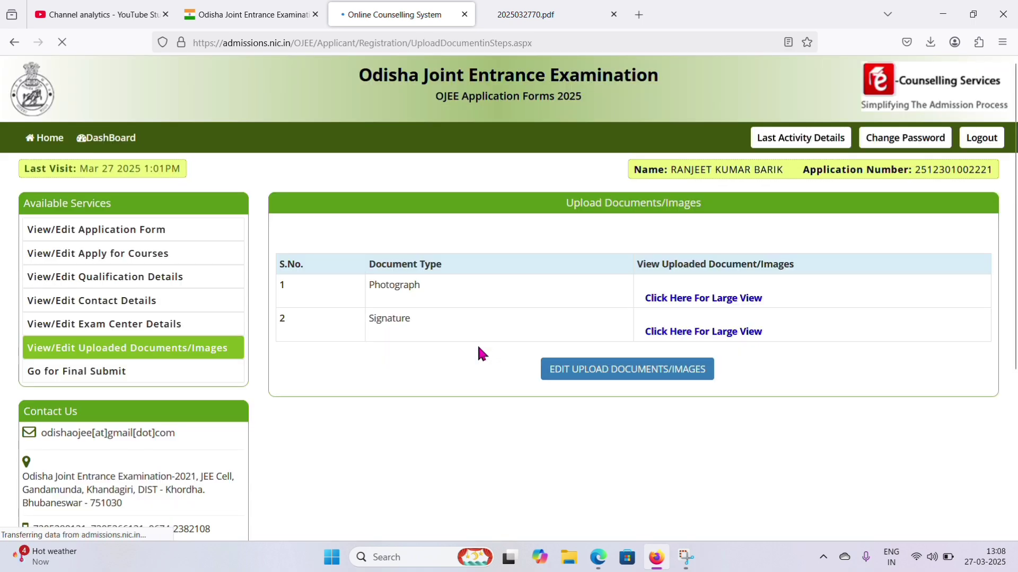
pyautogui.scroll(-1, 477, 344)
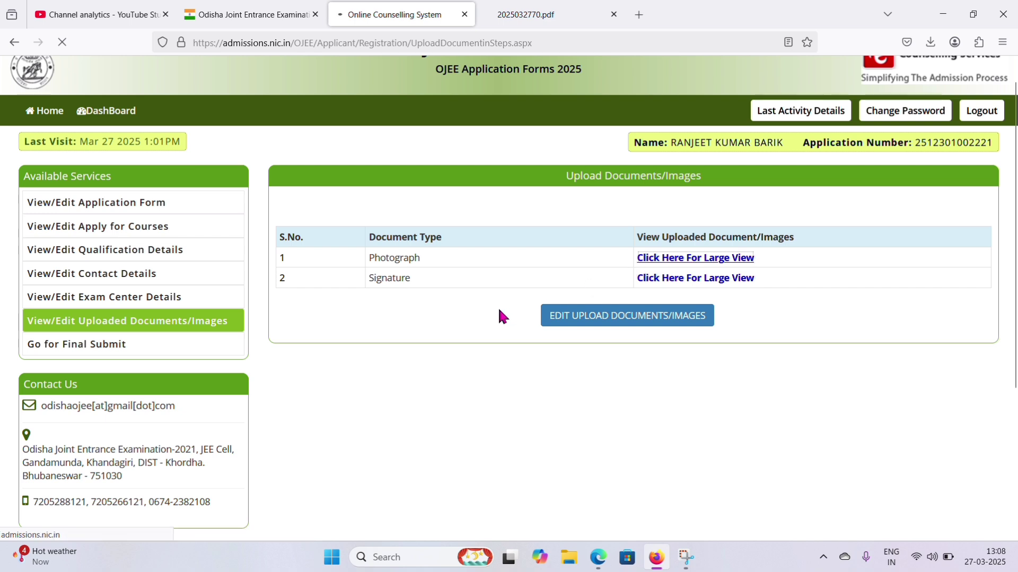
pyautogui.scroll(1, 497, 306)
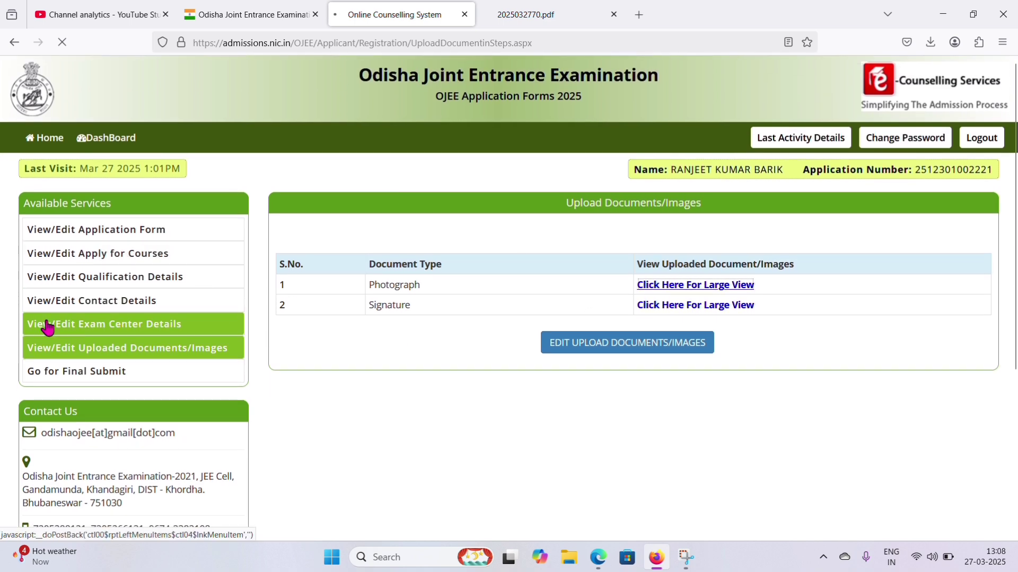
pyautogui.scroll(1, 203, 374)
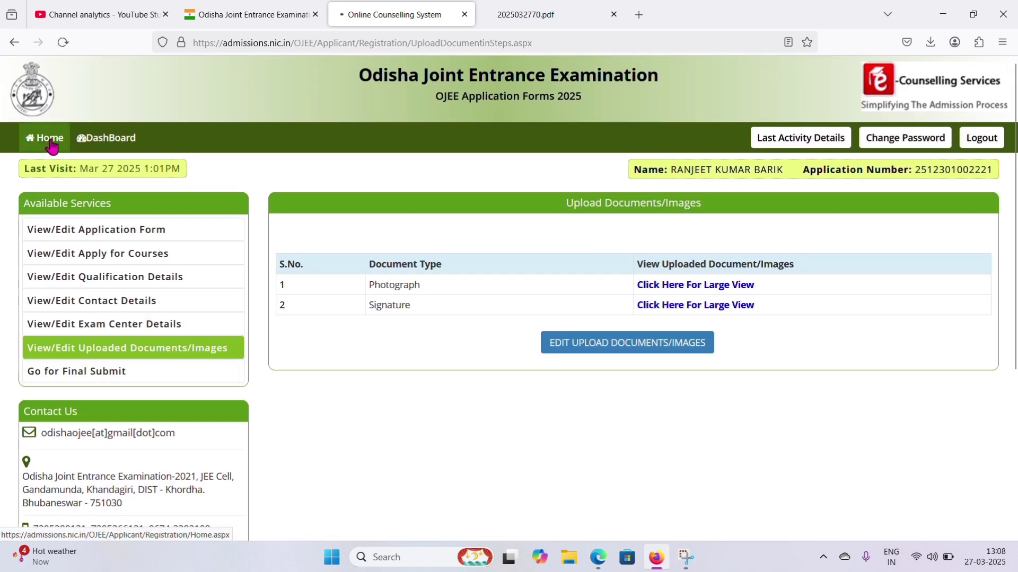
# Step: Return to the applicant home page and open the application's confirmation page for download
pyautogui.click(51, 142)
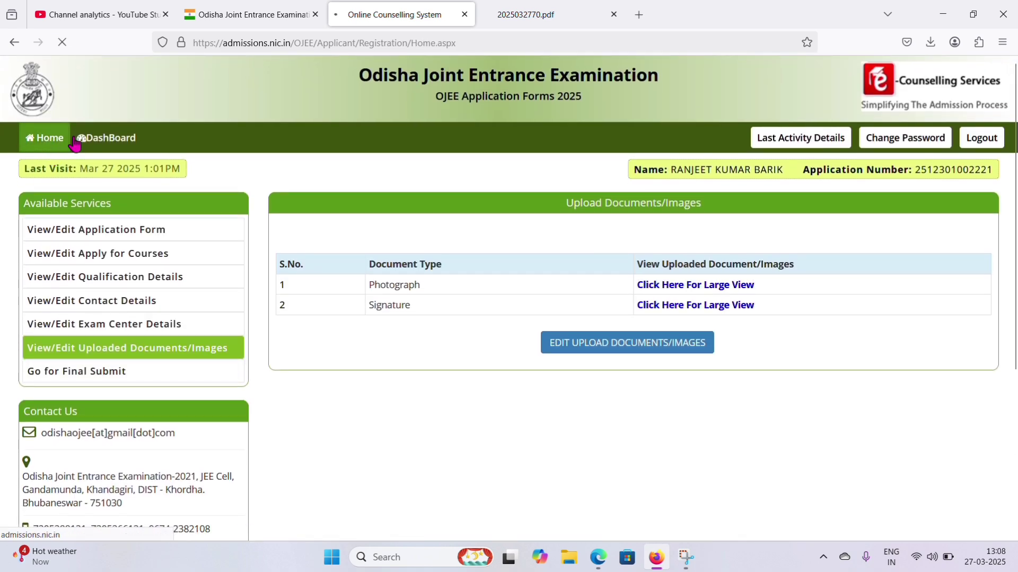
pyautogui.scroll(-3, 489, 391)
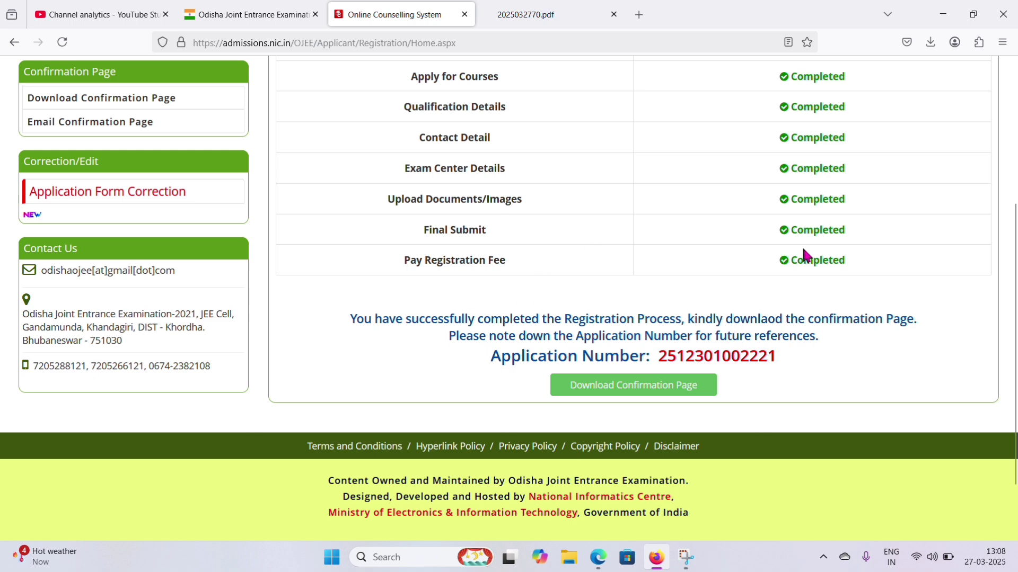
pyautogui.click(631, 383)
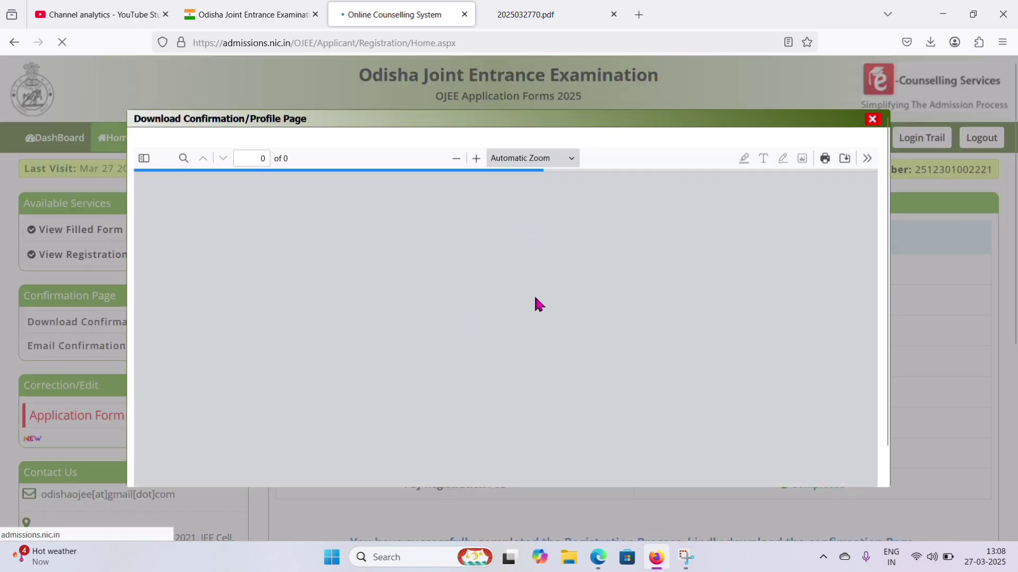
# Step: Read through the confirmation page from the personal details to the declaration and instructions, and close it
pyautogui.scroll(-10, 533, 294)
pyautogui.scroll(10, 536, 296)
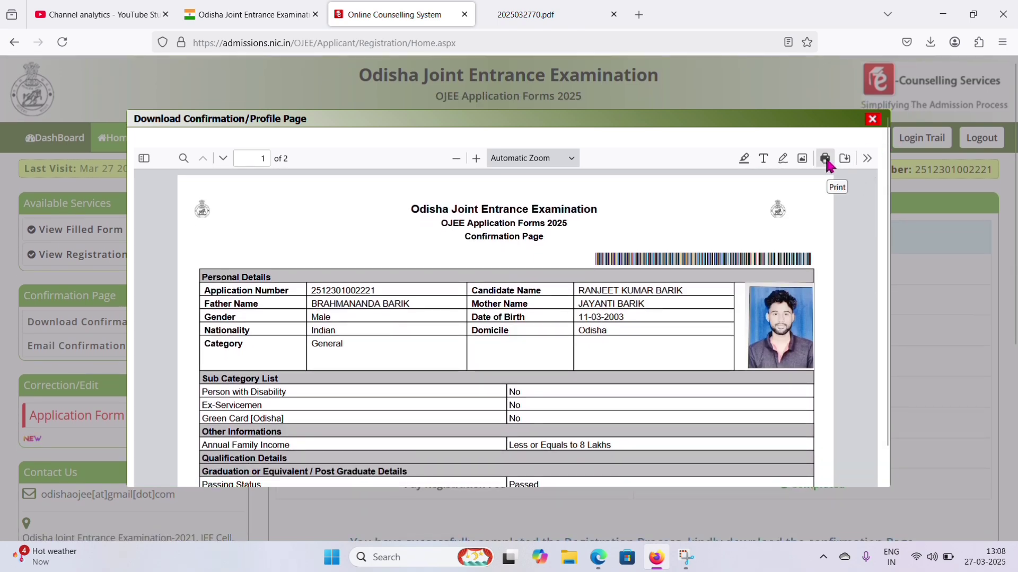
pyautogui.scroll(-6, 611, 369)
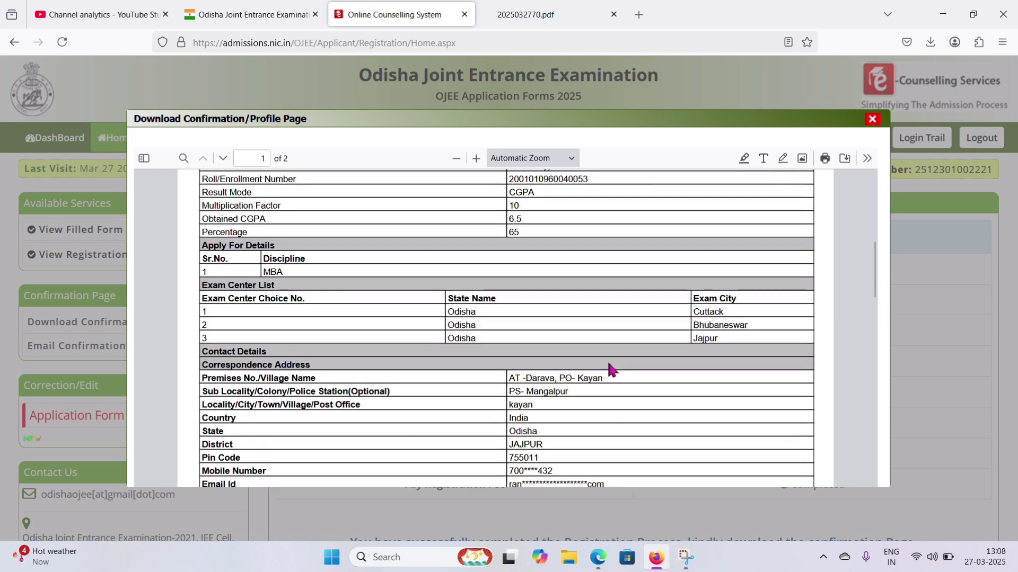
pyautogui.scroll(6, 611, 370)
pyautogui.scroll(-3, 607, 360)
pyautogui.scroll(3, 606, 361)
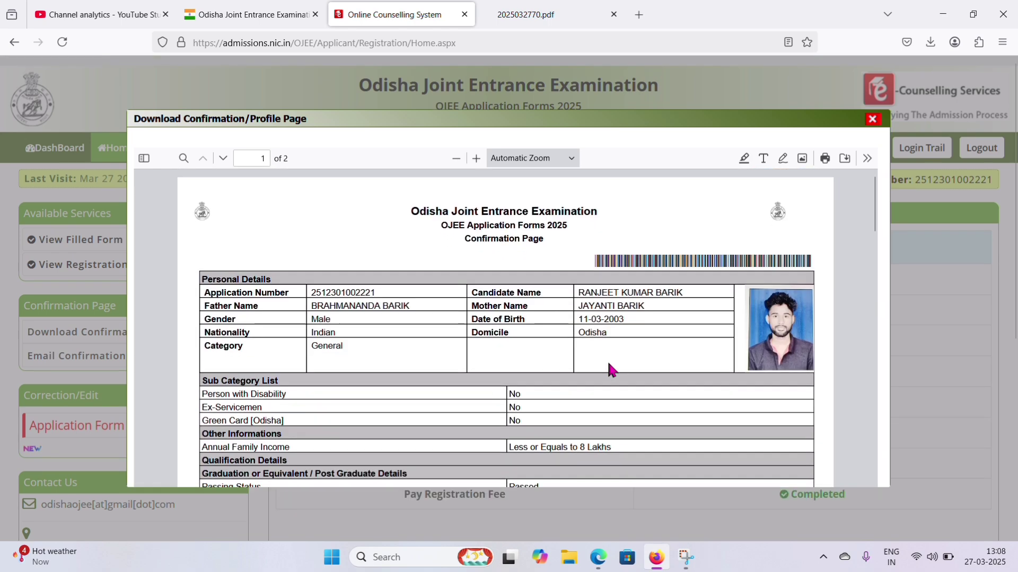
pyautogui.scroll(-12, 566, 246)
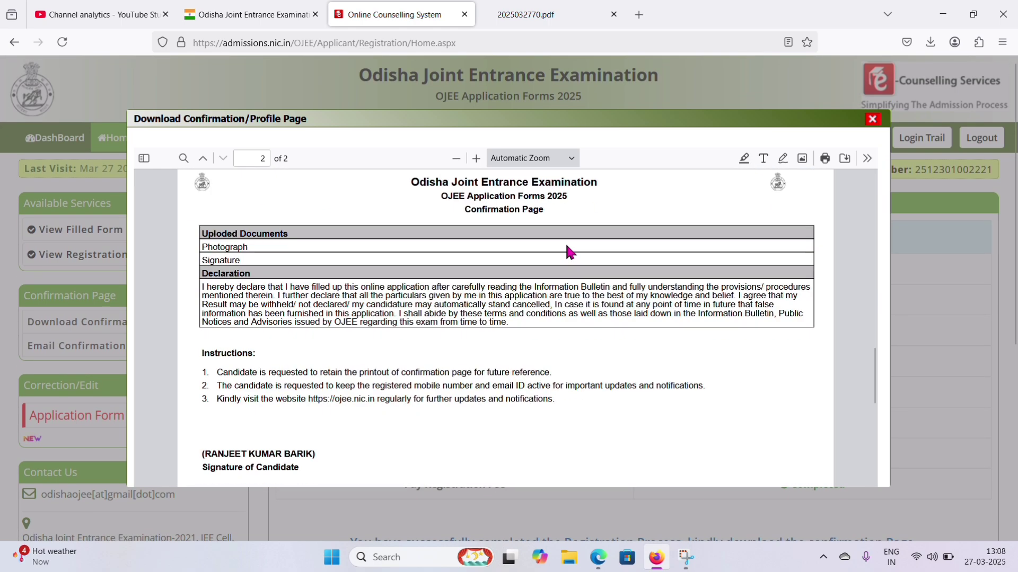
pyautogui.click(873, 115)
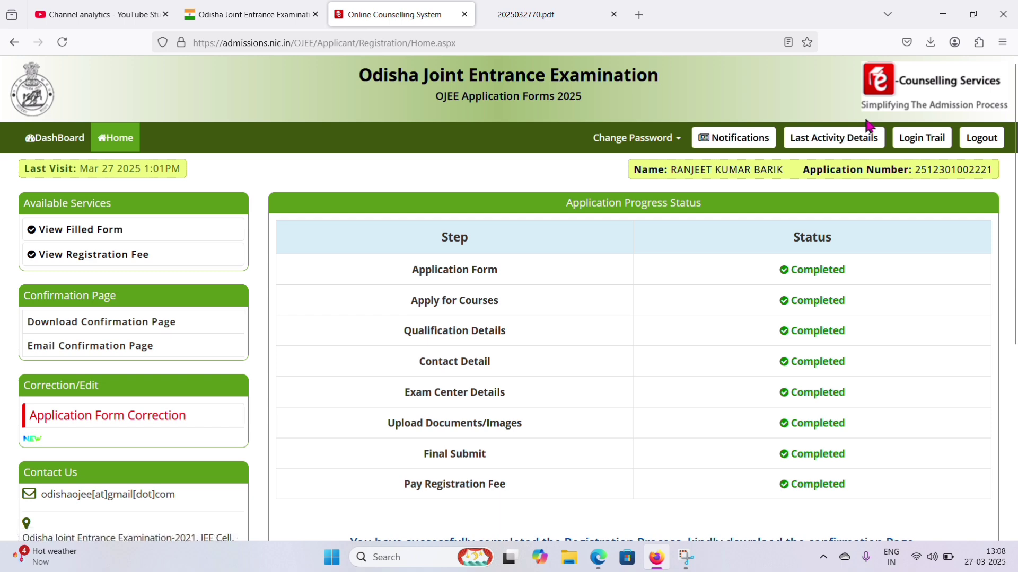
pyautogui.scroll(-5, 721, 295)
pyautogui.scroll(6, 699, 306)
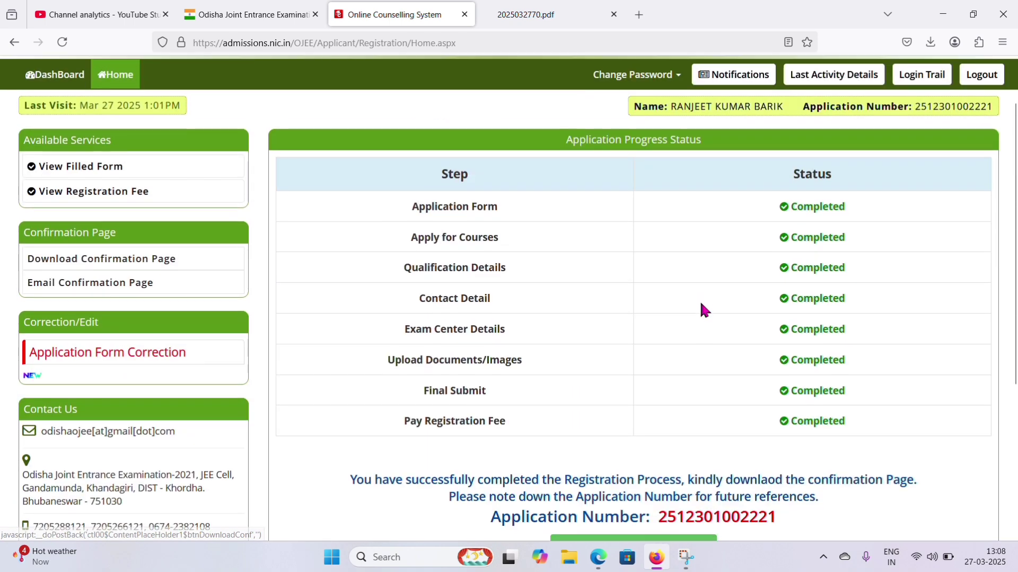
pyautogui.scroll(-1, 701, 306)
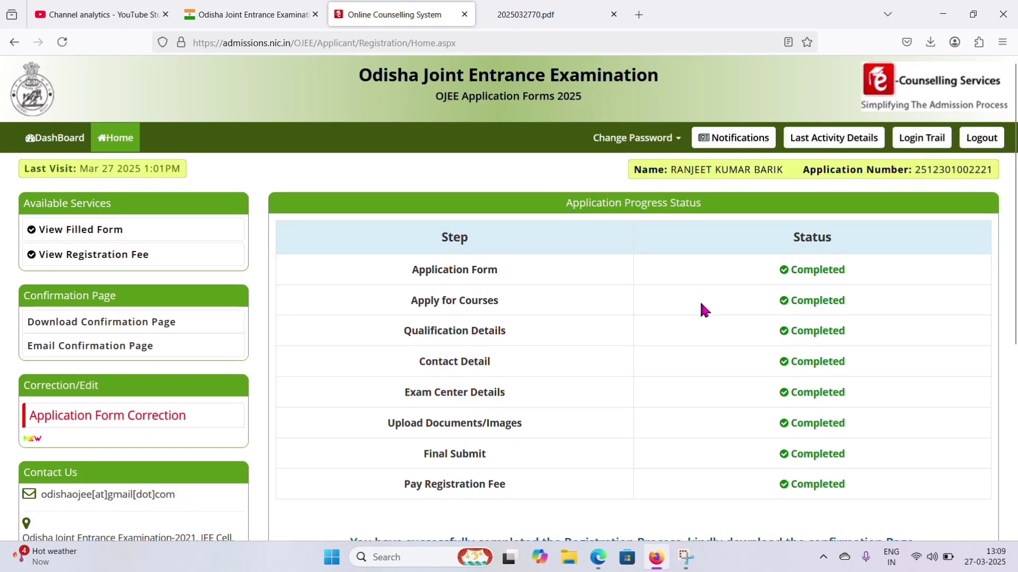